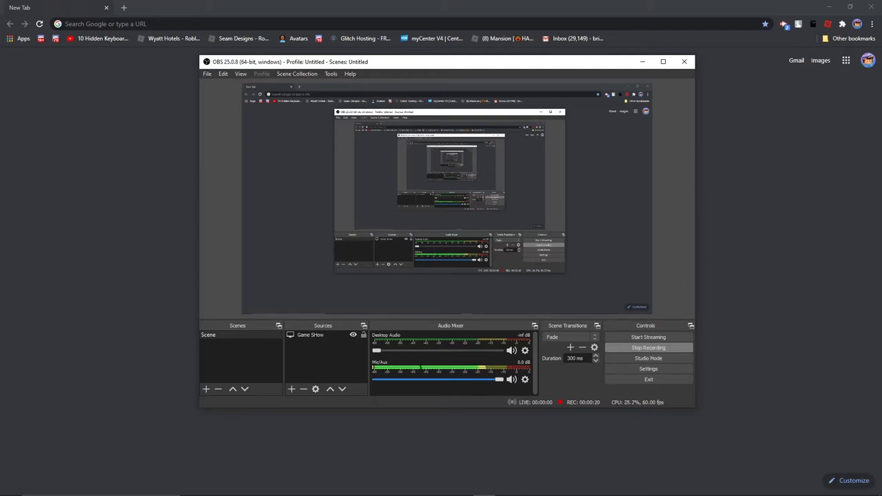
- Bring Discord forward and jump to the Wyatt Hotels server via a 'wyatt' quick-switcher search
mouse_move(429, 489)
left_click(371, 487)
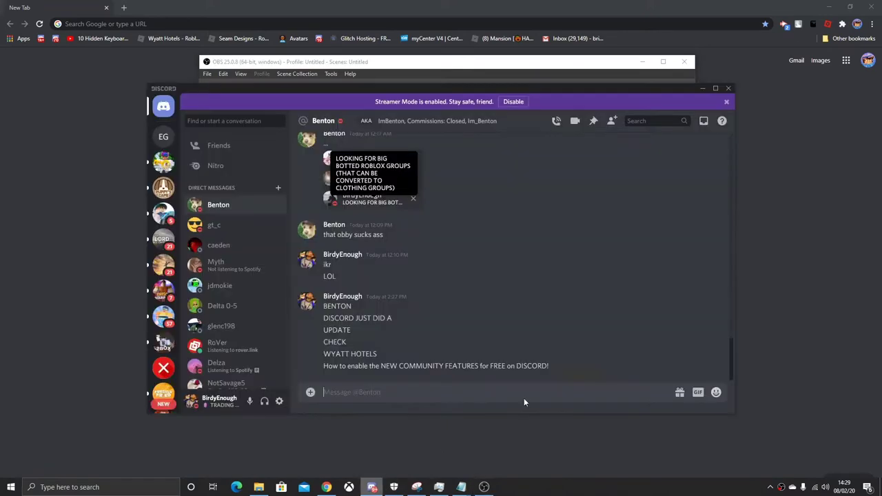
left_click(215, 124)
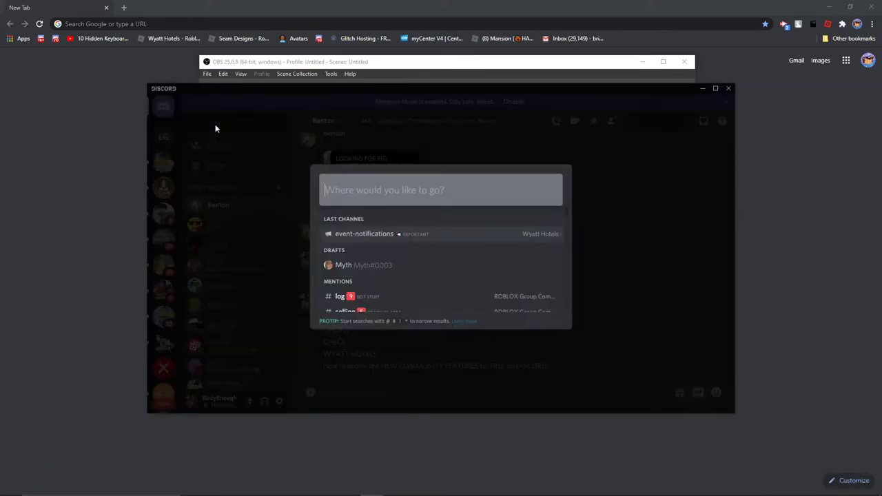
type("WYHA")
key("ctrl+a")
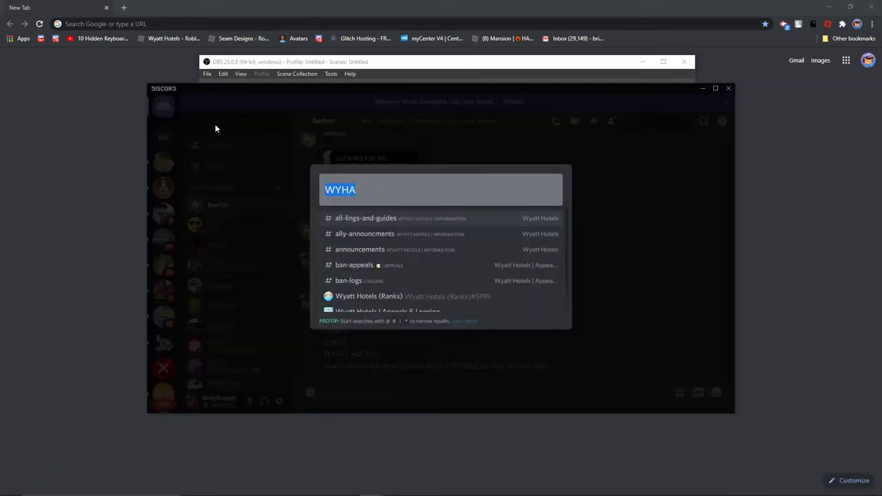
type("wyatt")
left_click(391, 225)
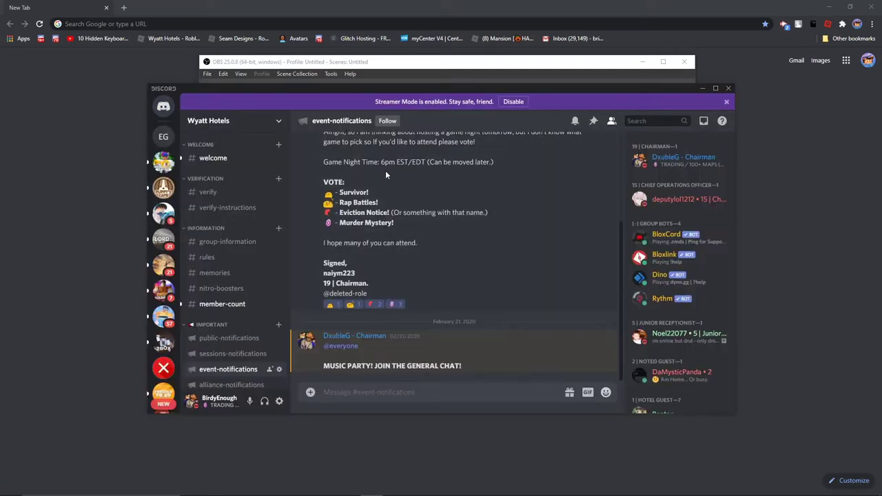
- Look at the current channel's follow options and dismiss them without following
scroll(386, 171, "up", 3)
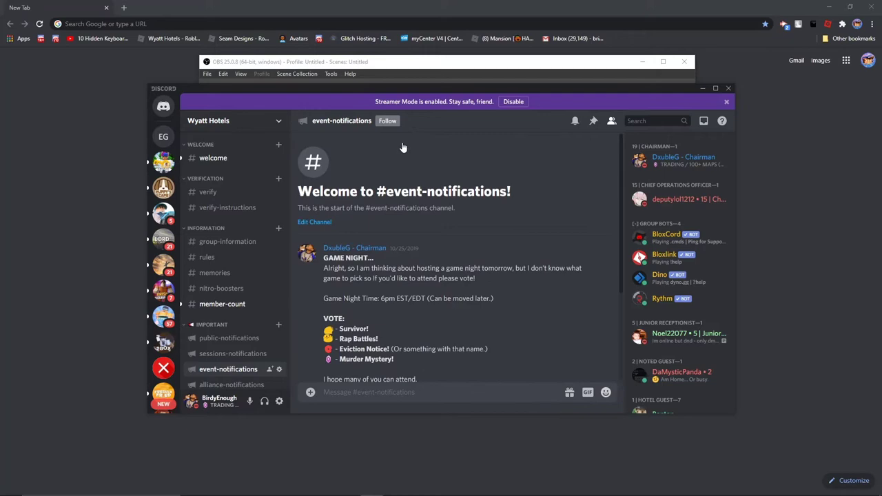
left_click(391, 123)
left_click(235, 275)
scroll(235, 275, "down", 5)
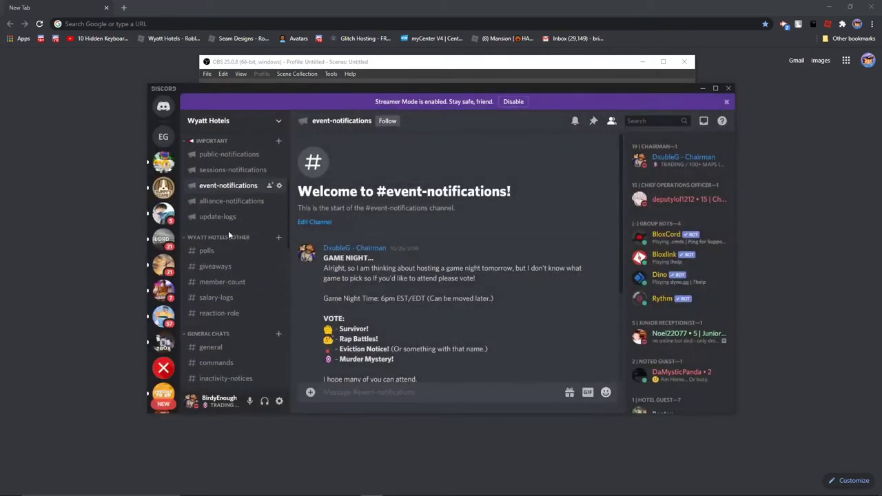
- Browse the public, update-logs, sessions and alliance notification channels, ending on #event-notifications
left_click(185, 153)
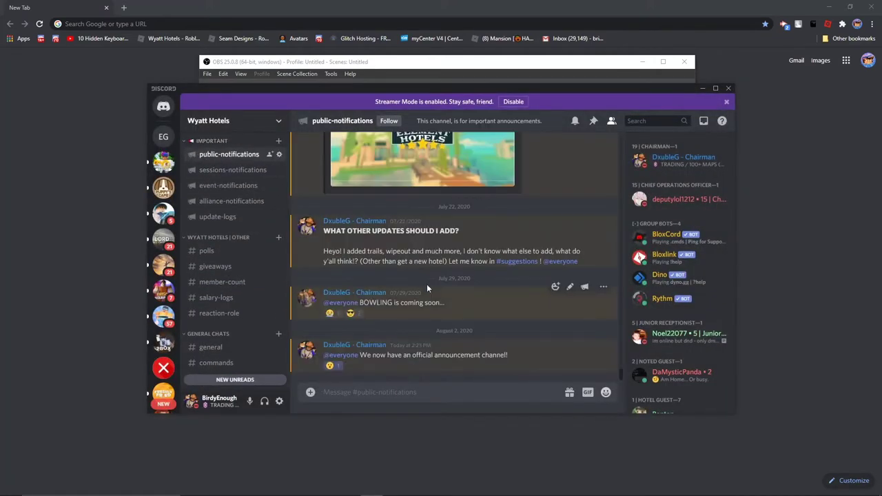
scroll(233, 251, "up", 3)
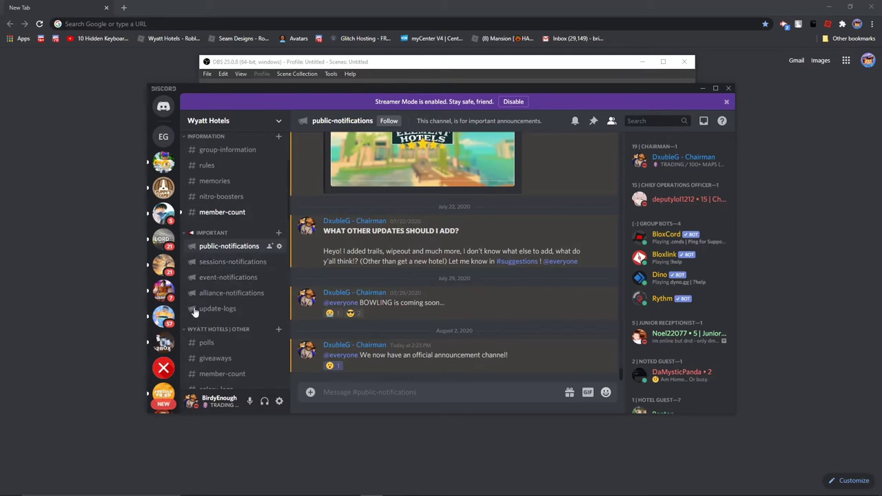
left_click(218, 308)
left_click(225, 279)
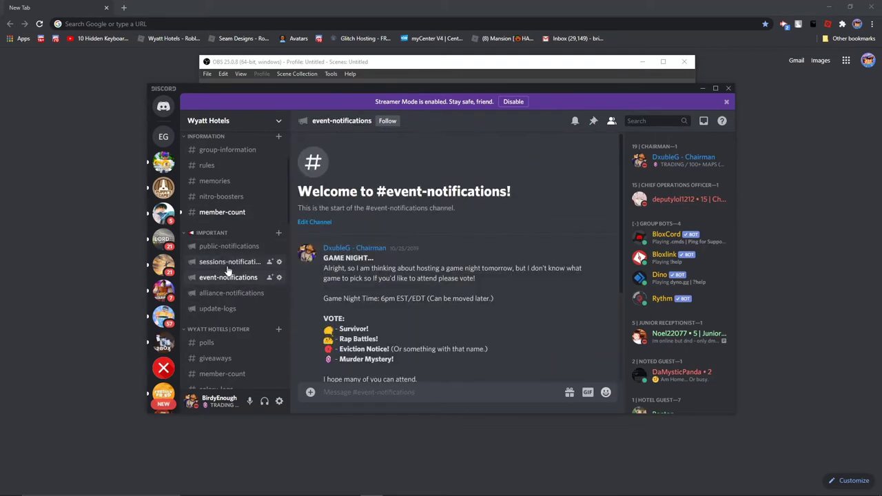
left_click(225, 263)
left_click(221, 248)
left_click(216, 276)
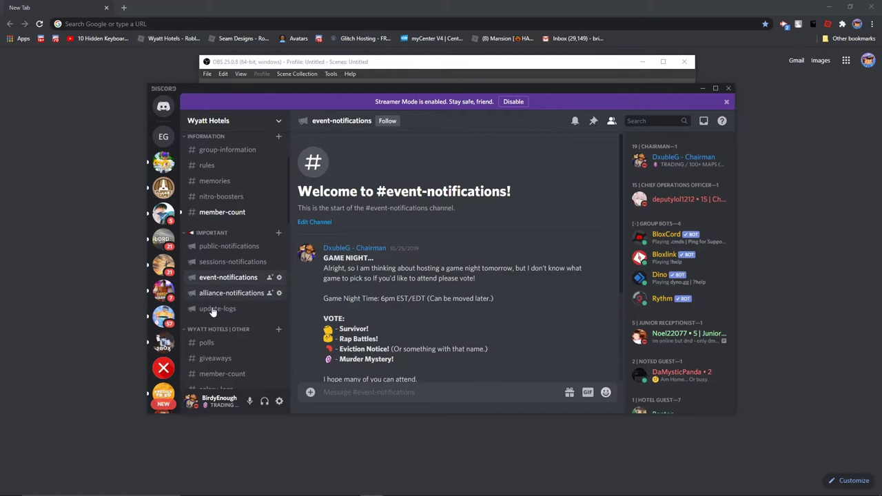
left_click(216, 293)
left_click(215, 277)
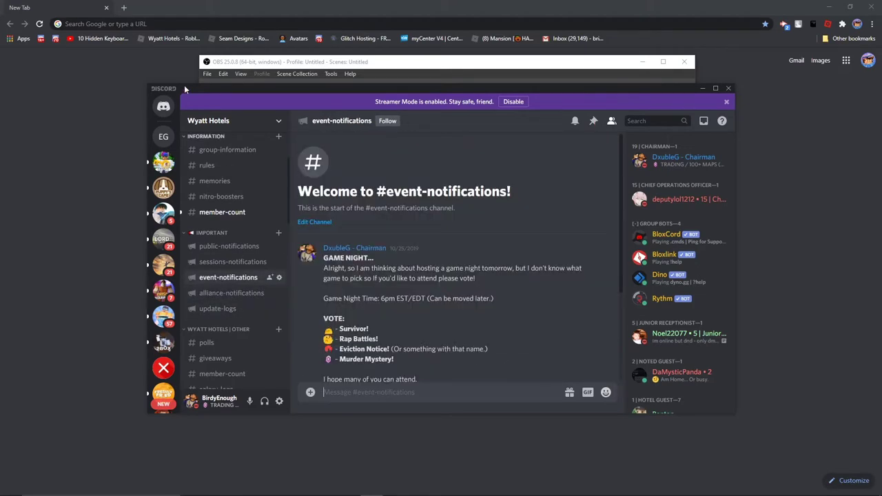
- Open Wyatt Hotels' Server Insights, then review the Community Overview and its Community Updates Channel list
left_click(213, 120)
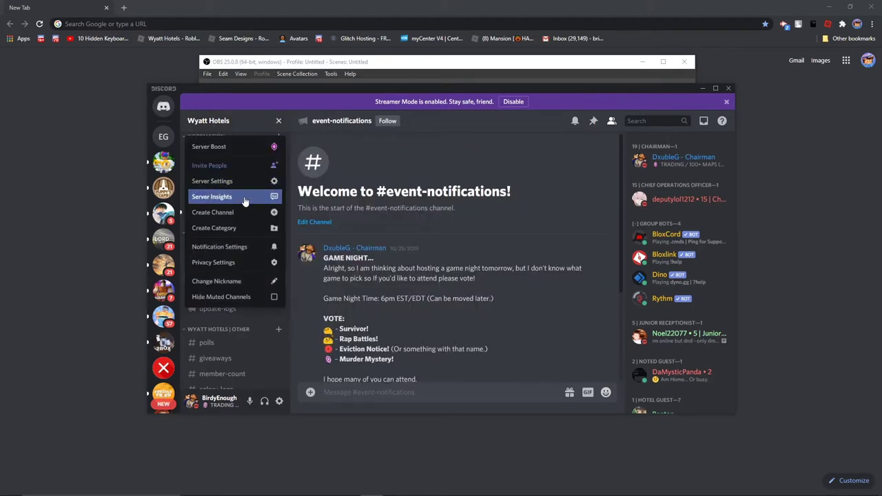
left_click(212, 197)
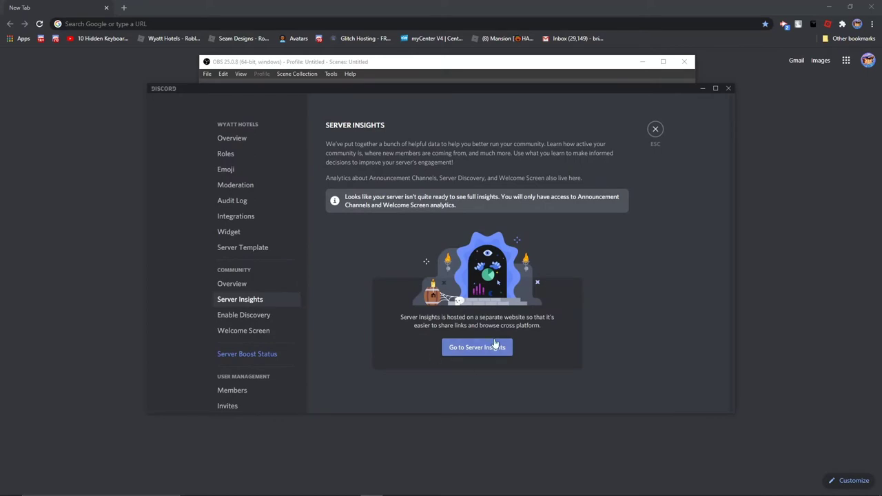
left_click(234, 284)
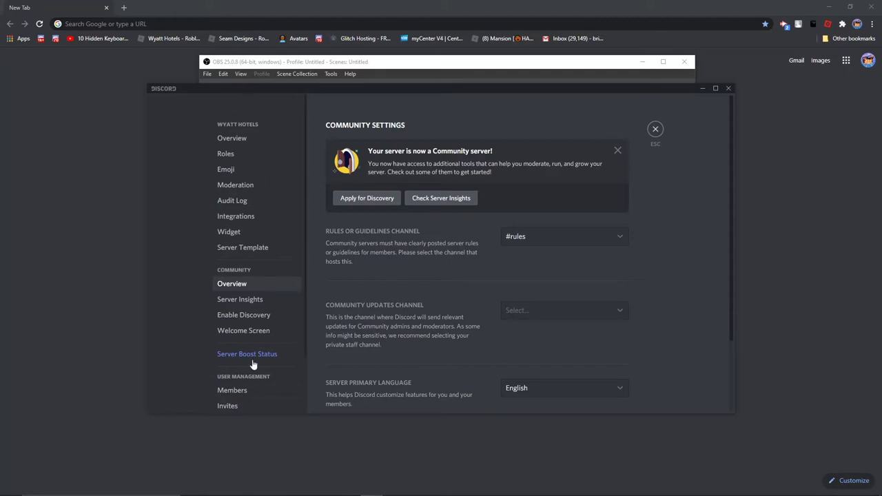
scroll(386, 252, "down", 1)
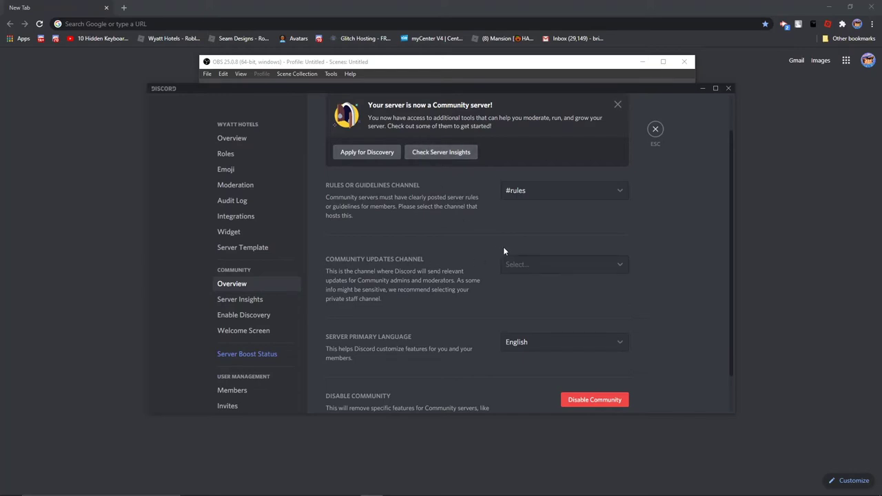
left_click(524, 263)
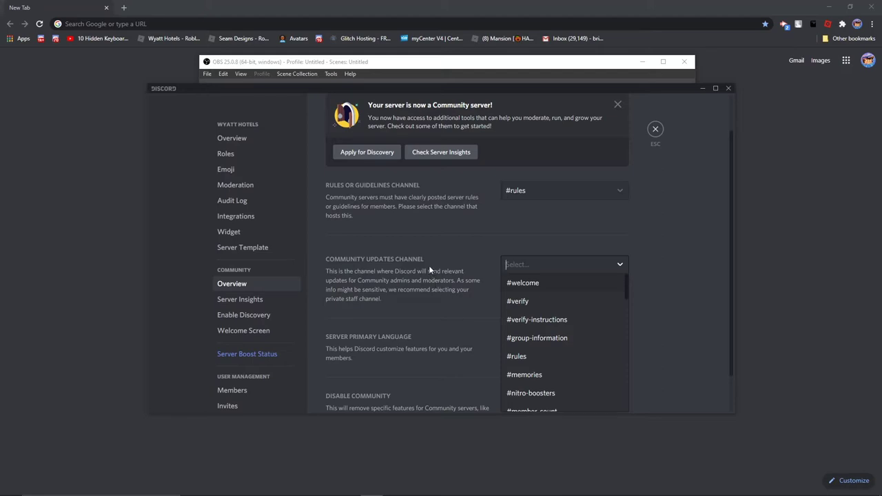
scroll(435, 258, "down", 1)
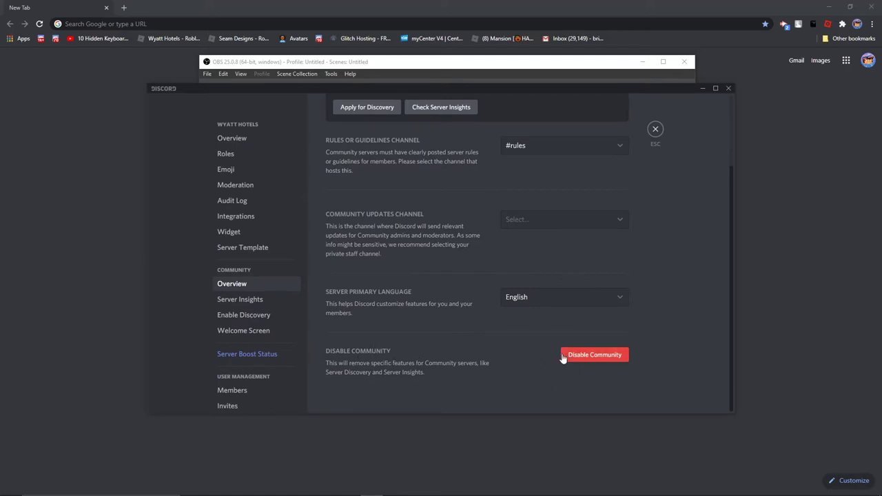
- Compare the Server Discovery and Welcome Screen settings pages, scrolling through the Welcome Screen page
left_click(279, 300)
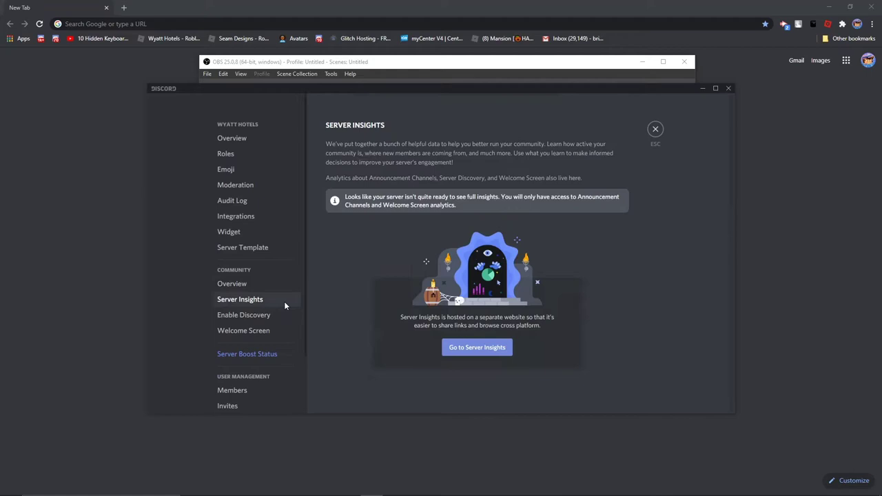
left_click(243, 317)
left_click(255, 332)
left_click(246, 316)
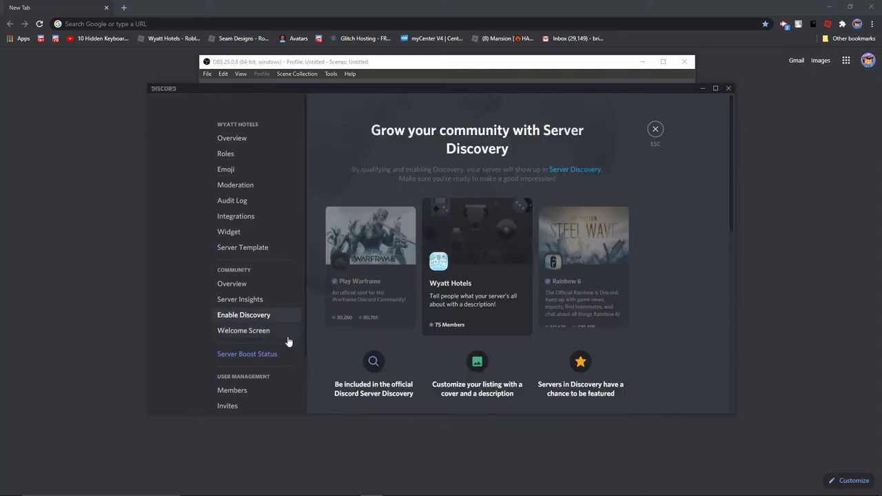
left_click(249, 332)
scroll(482, 256, "down", 3)
scroll(509, 266, "up", 3)
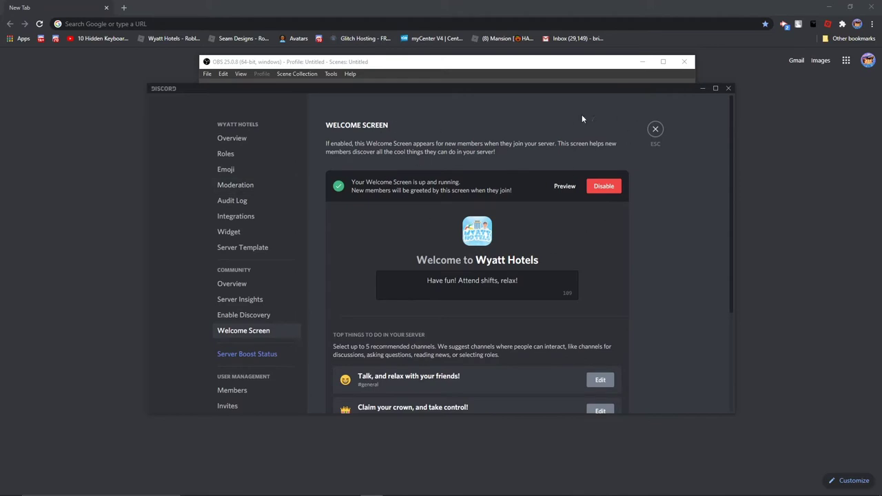
scroll(526, 148, "down", 3)
scroll(508, 172, "up", 3)
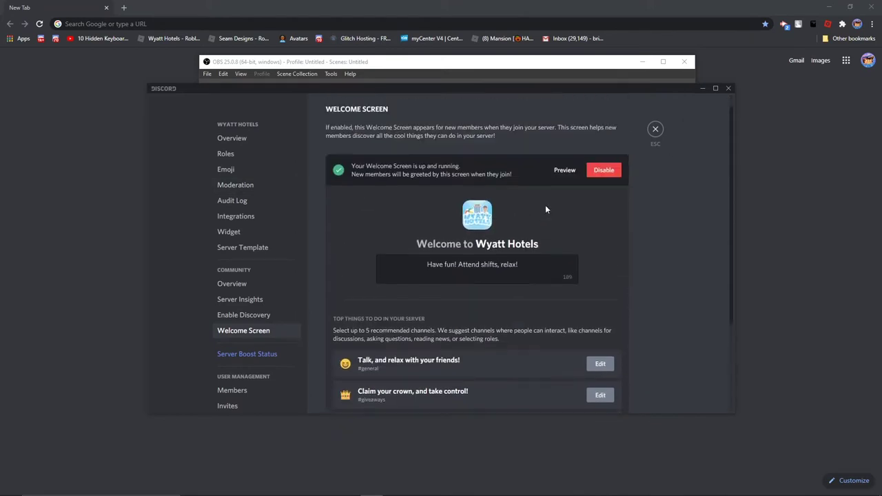
- Close server settings and click through the notification channels, landing on #alliance-notifications
left_click(654, 131)
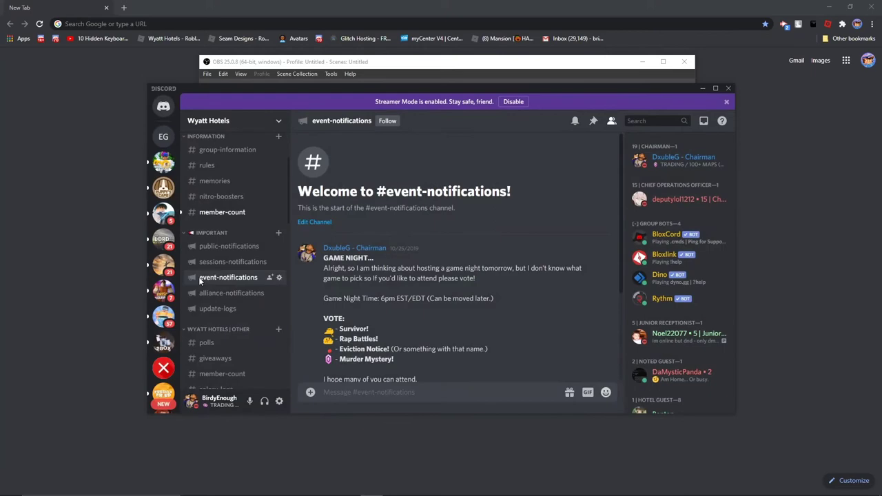
left_click(207, 293)
left_click(211, 311)
left_click(213, 262)
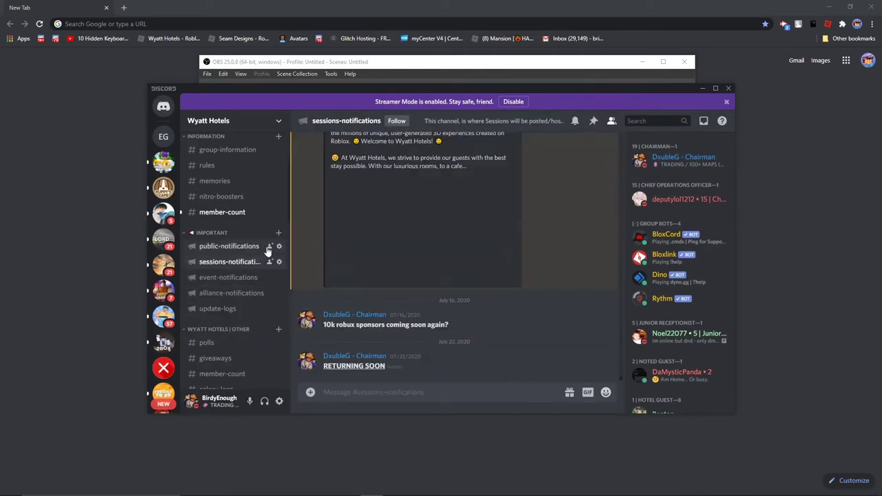
left_click(215, 246)
left_click(216, 276)
left_click(224, 294)
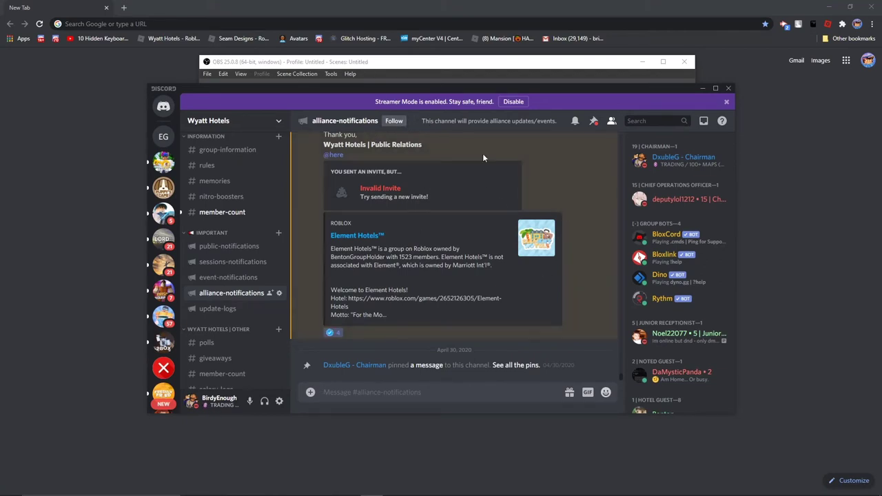
- Check which servers #alliance-notifications could be followed to, then cancel without following
left_click(394, 121)
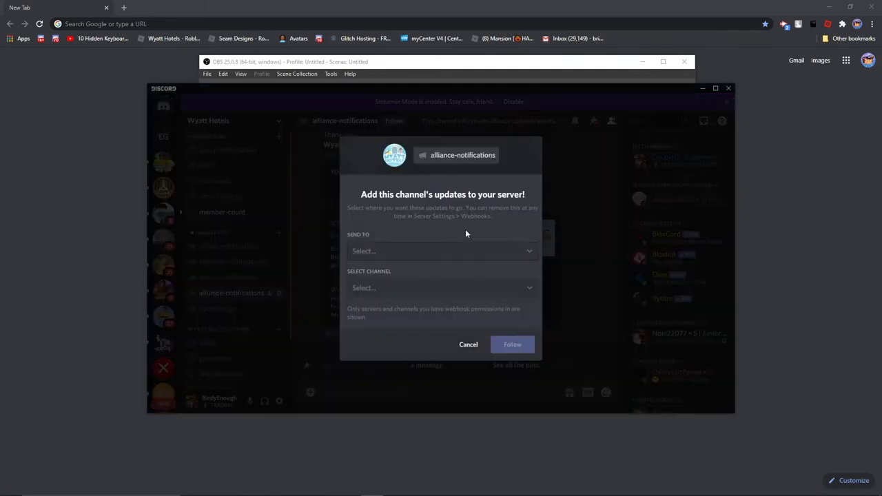
left_click(407, 249)
scroll(386, 295, "down", 3)
scroll(386, 295, "up", 3)
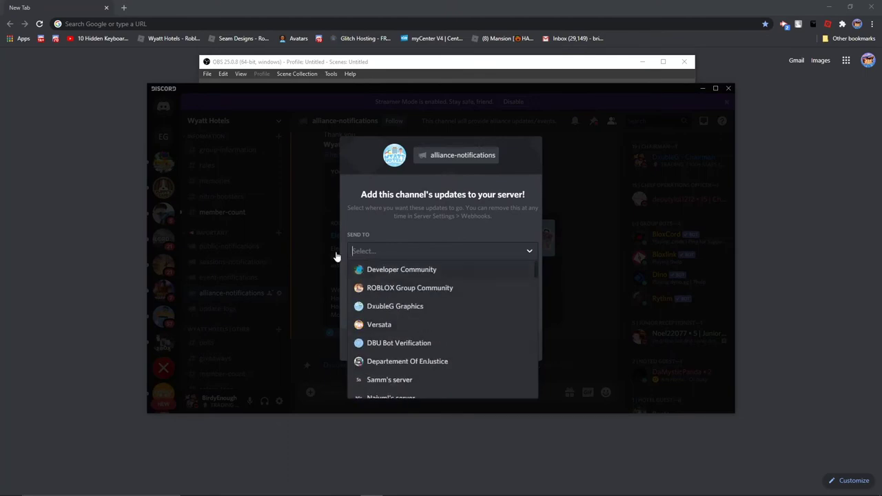
key("Escape")
key("Escape")
left_click(232, 248)
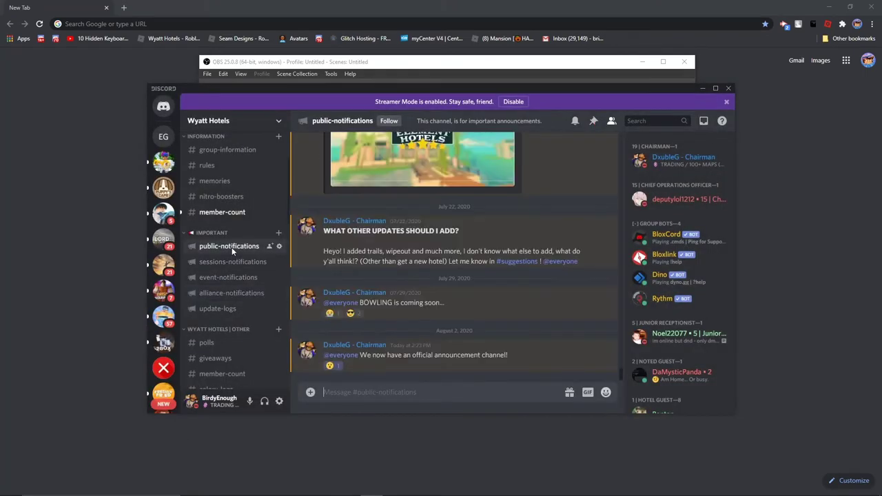
- Create an announcement channel named 'testestest' in the Important category
left_click(239, 266)
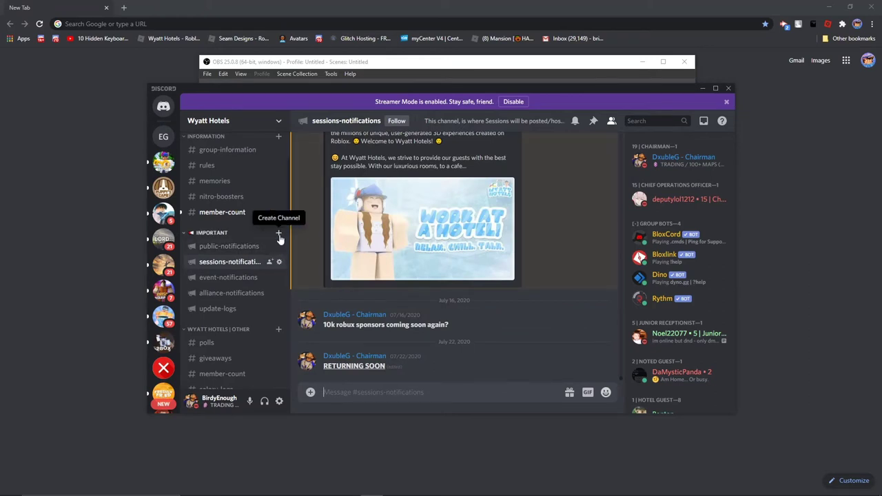
left_click(279, 233)
left_click(425, 235)
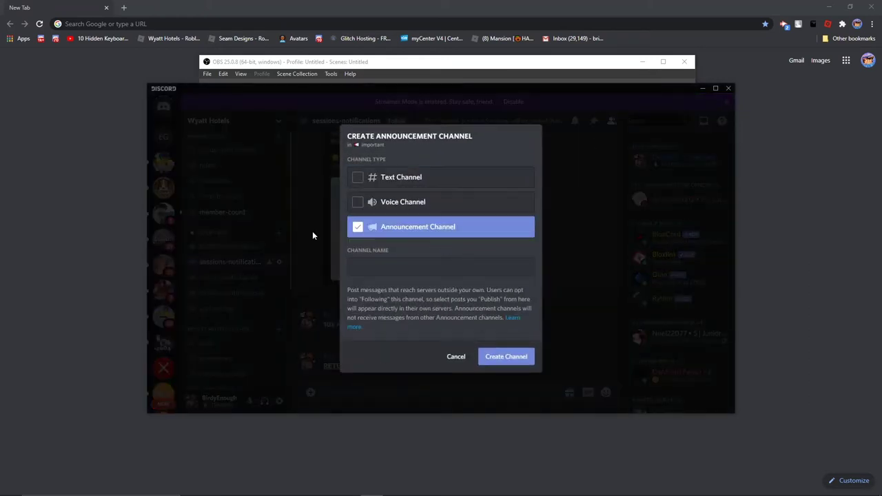
left_click(390, 260)
type("testestest")
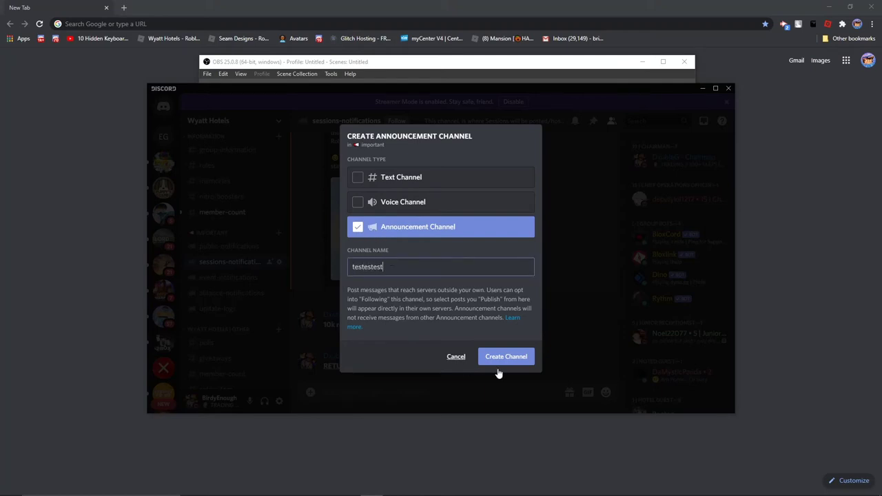
left_click(504, 357)
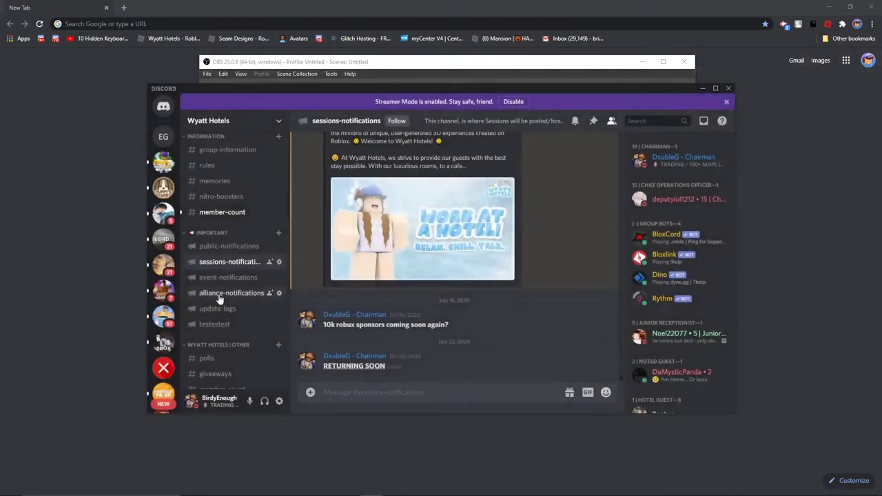
- Delete the testestest channel and confirm the deletion
left_click(280, 323)
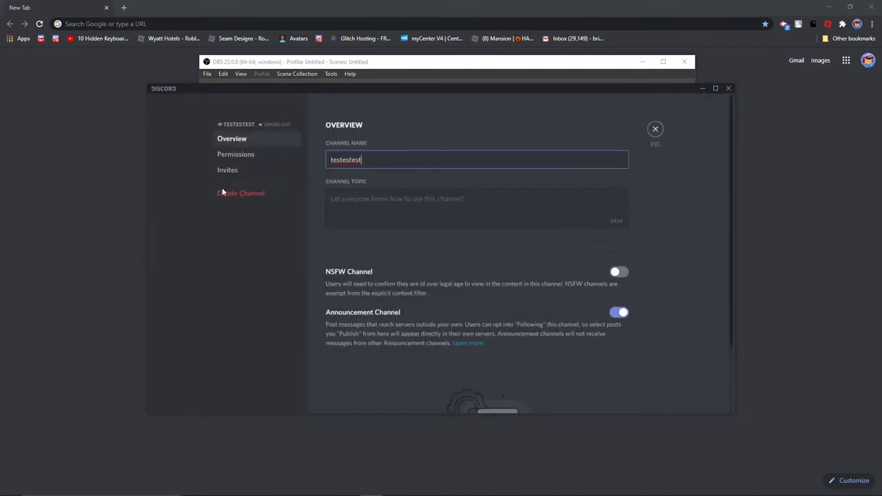
left_click(241, 193)
left_click(501, 283)
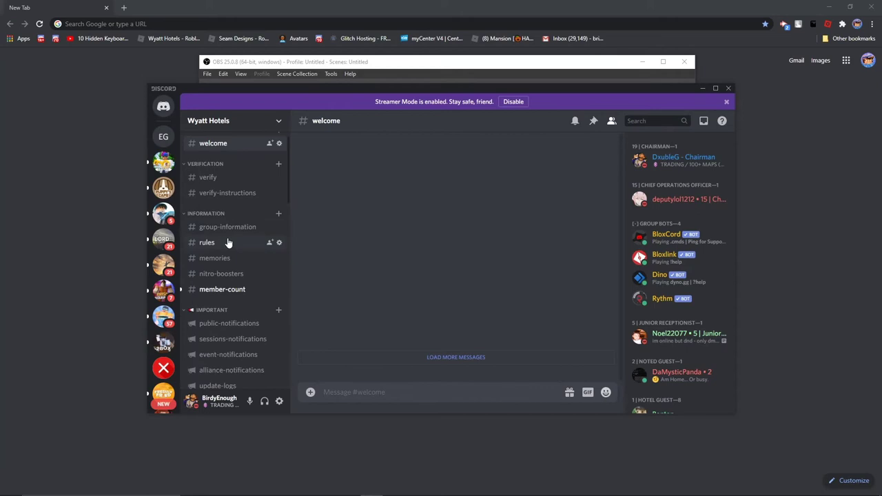
left_click(280, 227)
left_click(231, 155)
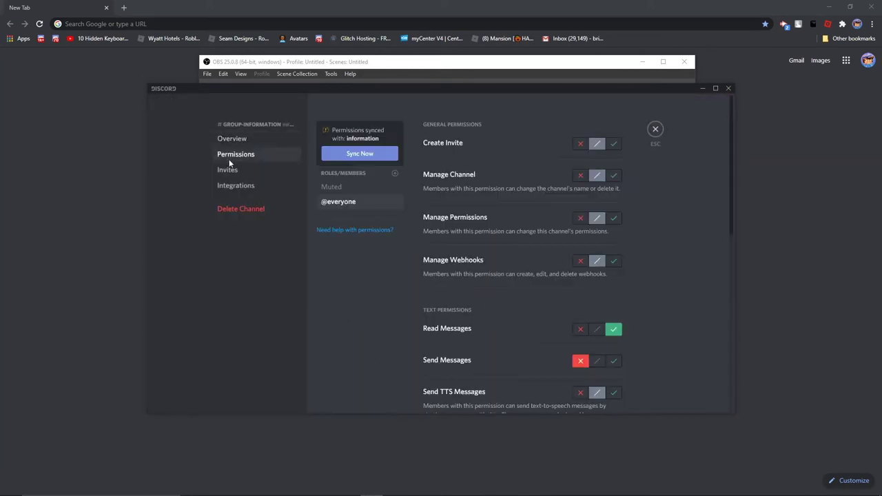
left_click(231, 138)
scroll(600, 269, "down", 3)
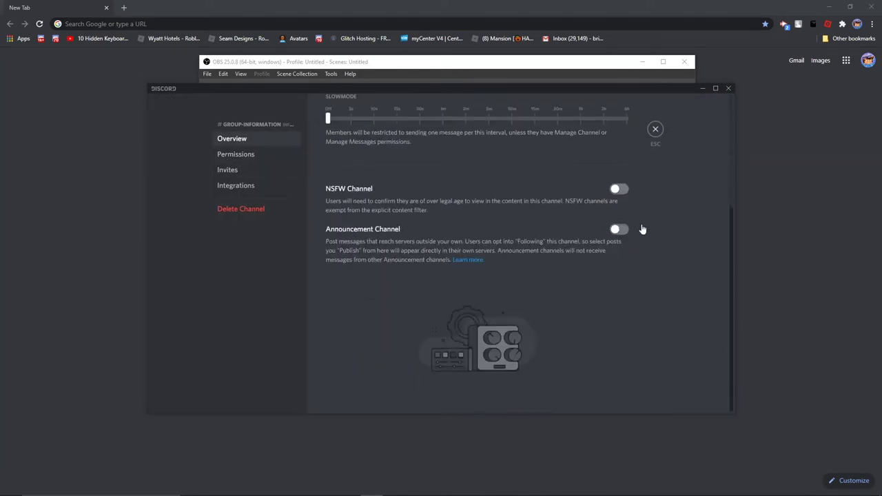
left_click(620, 229)
left_click(599, 398)
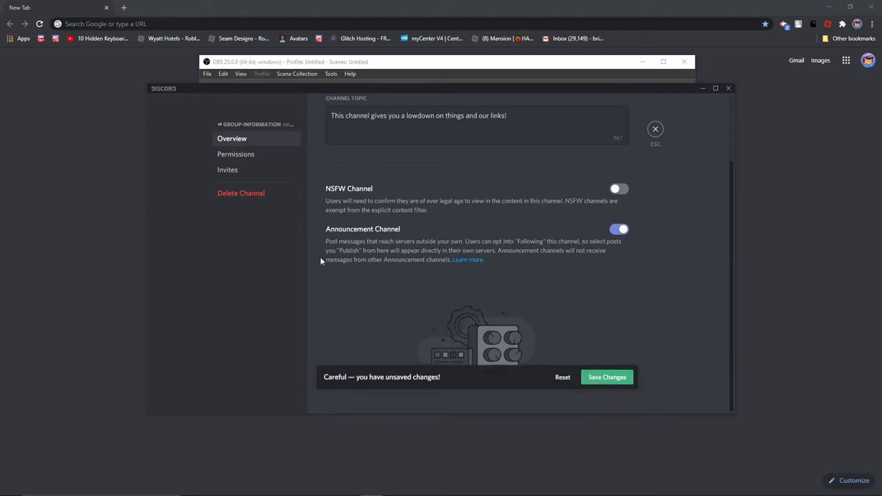
left_click(660, 131)
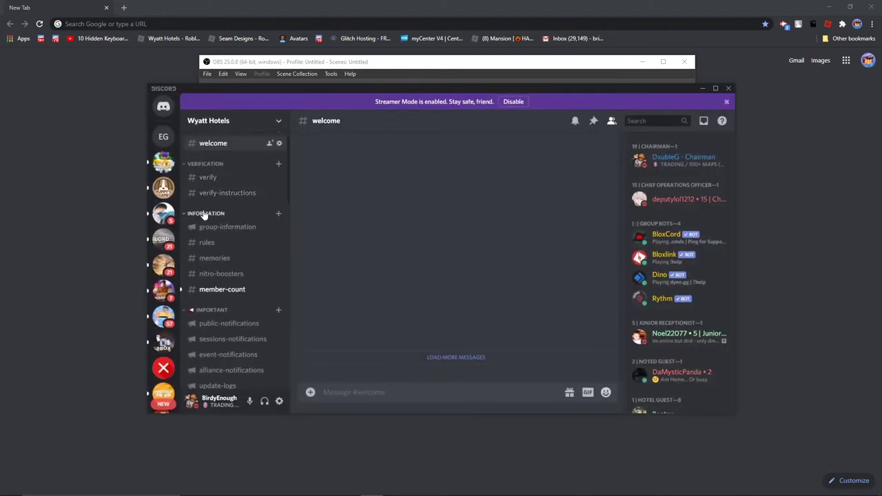
left_click(279, 227)
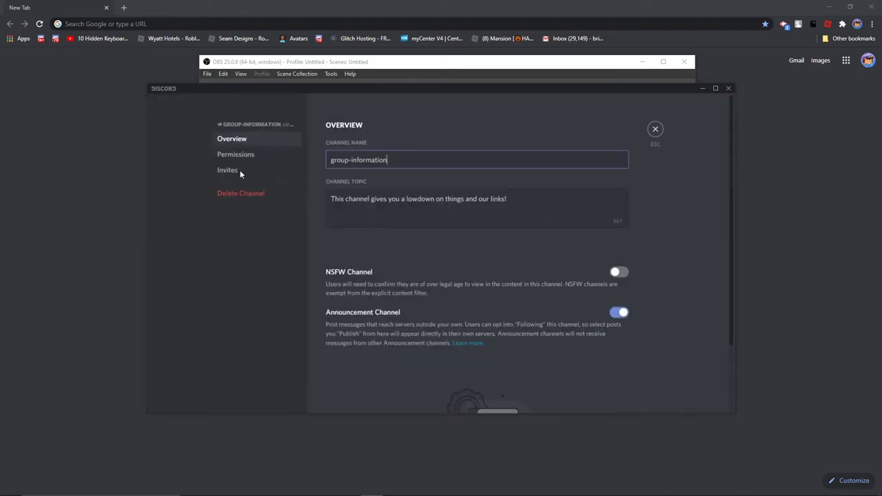
left_click(243, 157)
left_click(241, 142)
left_click(617, 314)
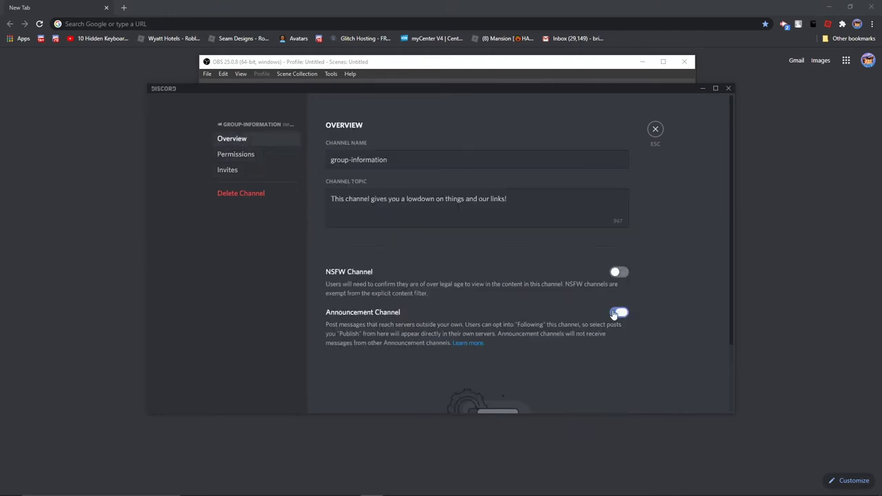
- Change the channel back to a regular channel, close its settings, and open #public-notifications
left_click(562, 392)
left_click(656, 128)
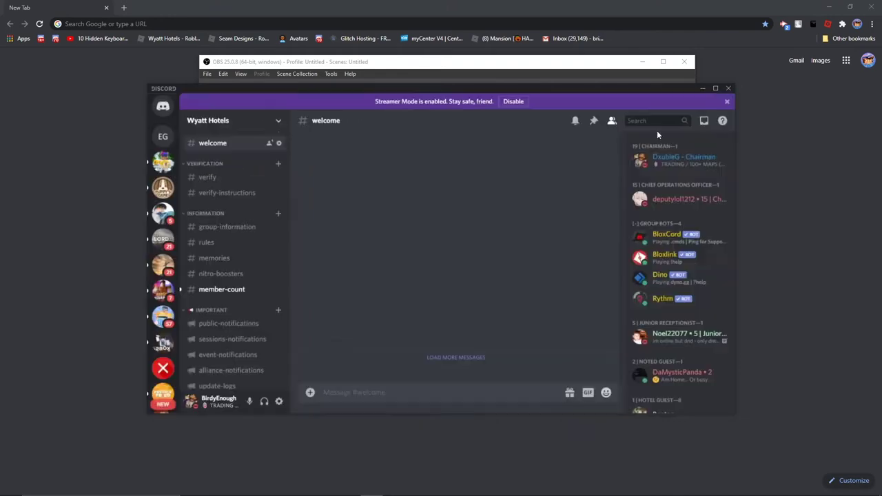
scroll(250, 224, "down", 5)
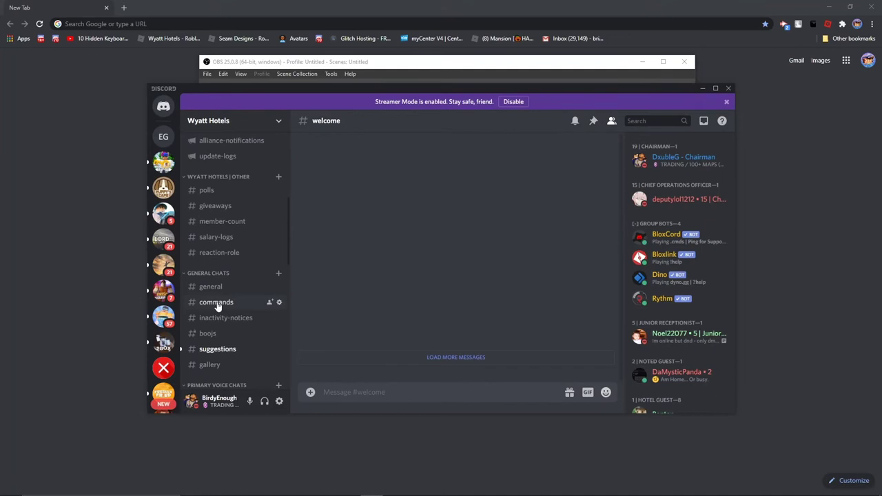
scroll(218, 305, "down", 1)
scroll(219, 296, "up", 4)
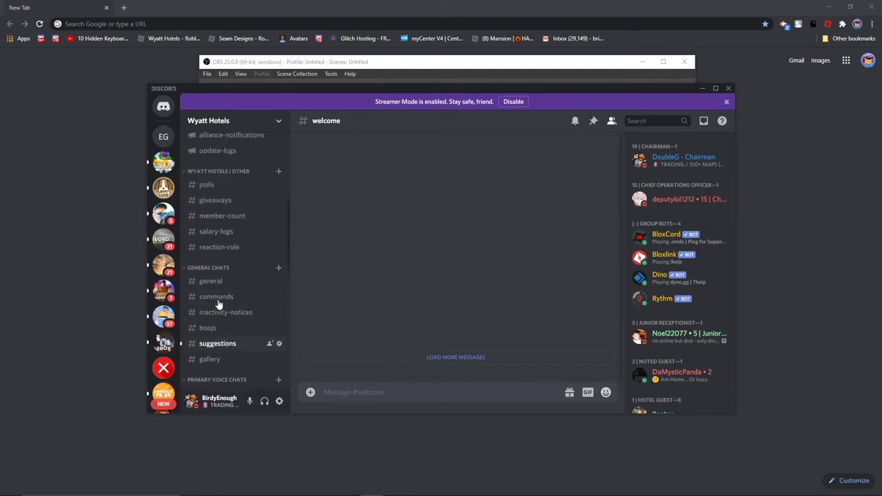
left_click(227, 247)
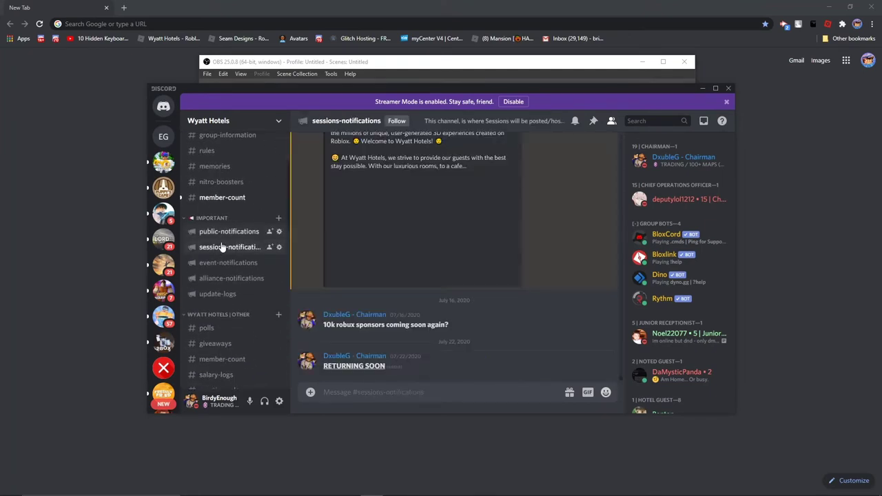
left_click(219, 232)
- Copy the Wyatt Hotels invite link and paste it into the friend search box
left_click(204, 130)
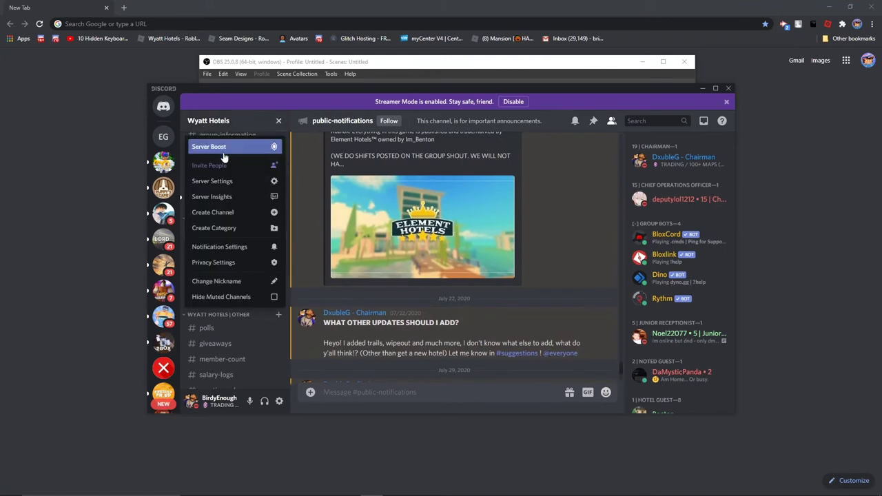
left_click(226, 161)
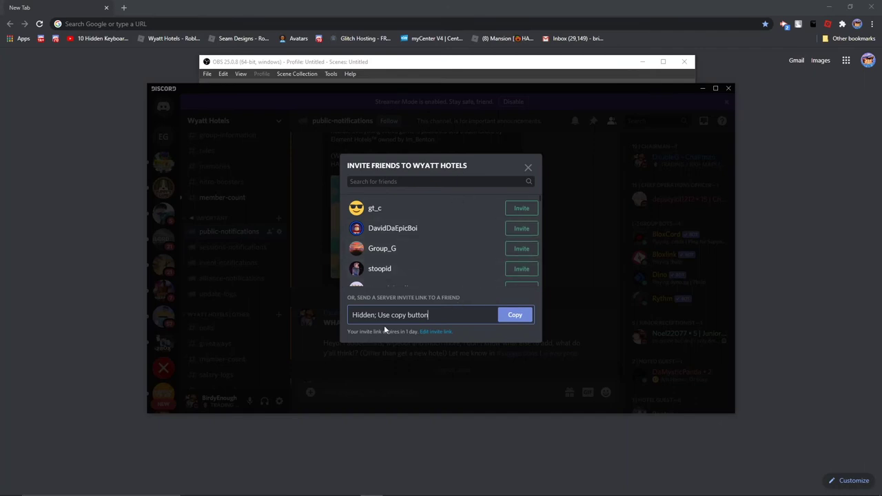
left_click(515, 318)
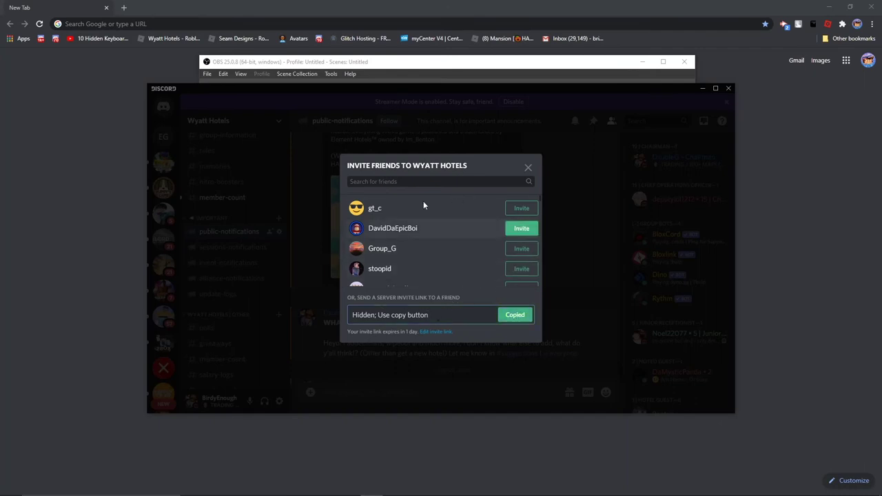
left_click(383, 183)
key("ctrl+v")
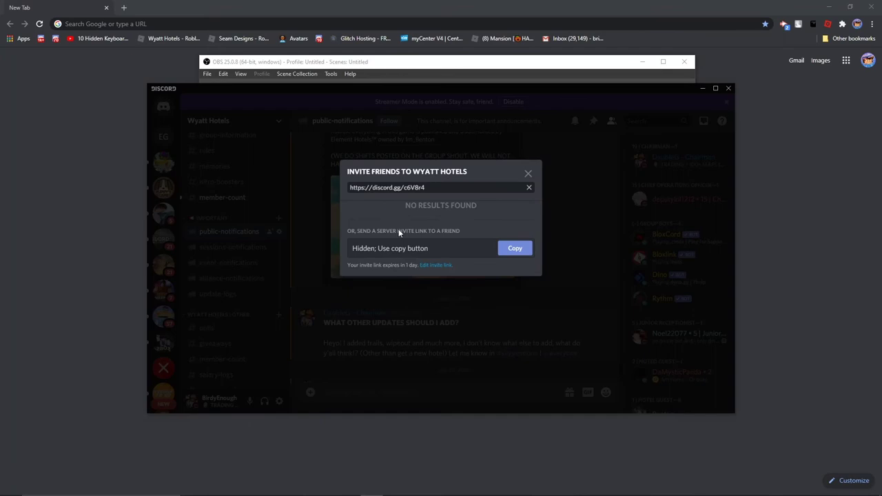
- Close the invite dialog and browse #member-count, #sessions-notifications and #event-notifications
left_click(528, 175)
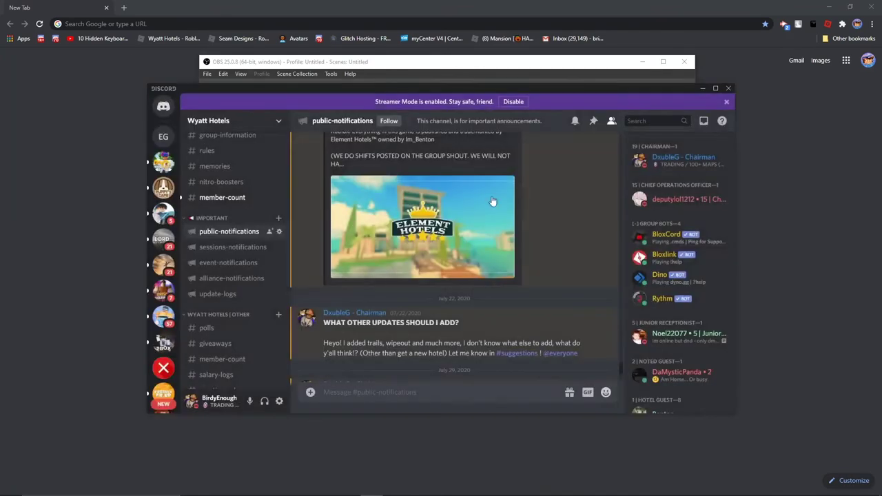
left_click(223, 199)
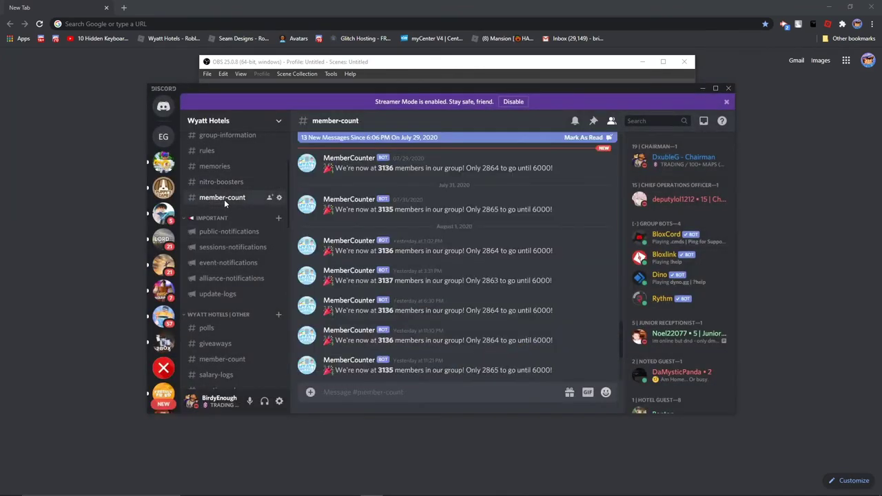
left_click(210, 248)
left_click(212, 262)
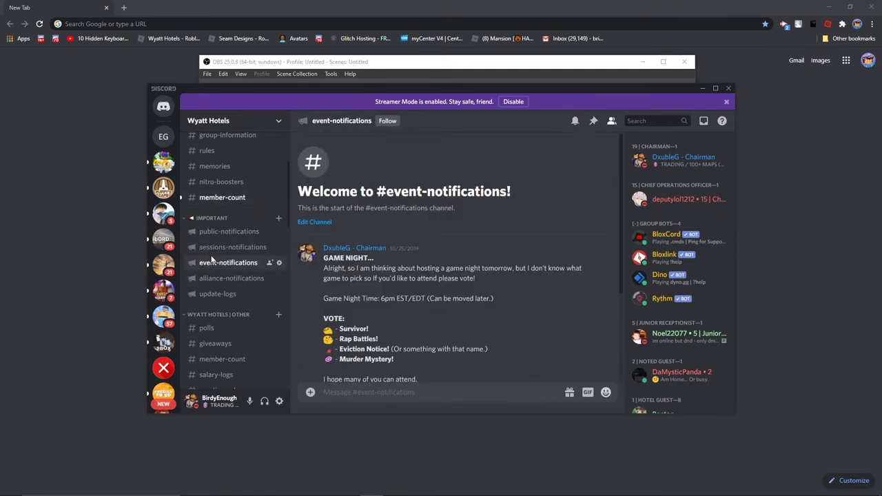
scroll(227, 262, "down", 1)
scroll(429, 317, "down", 5)
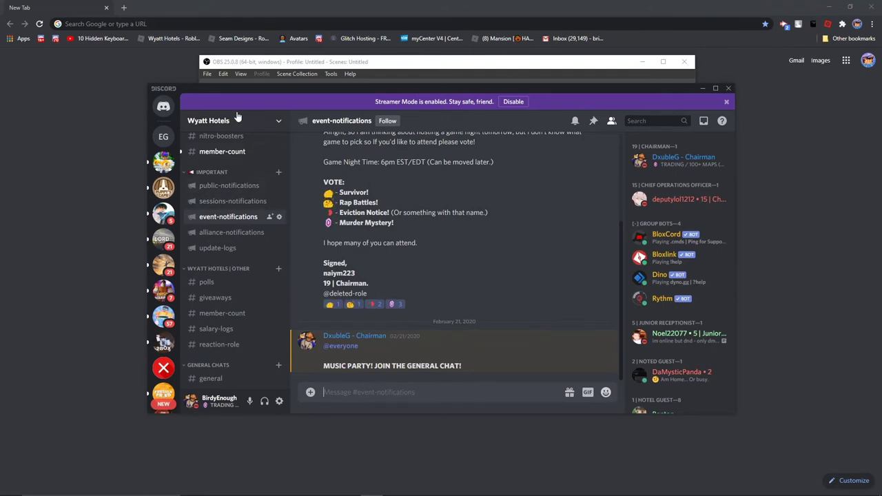
- Glance at the server dropdown, dismiss it, and open User Settings
left_click(276, 120)
left_click(308, 384)
left_click(280, 401)
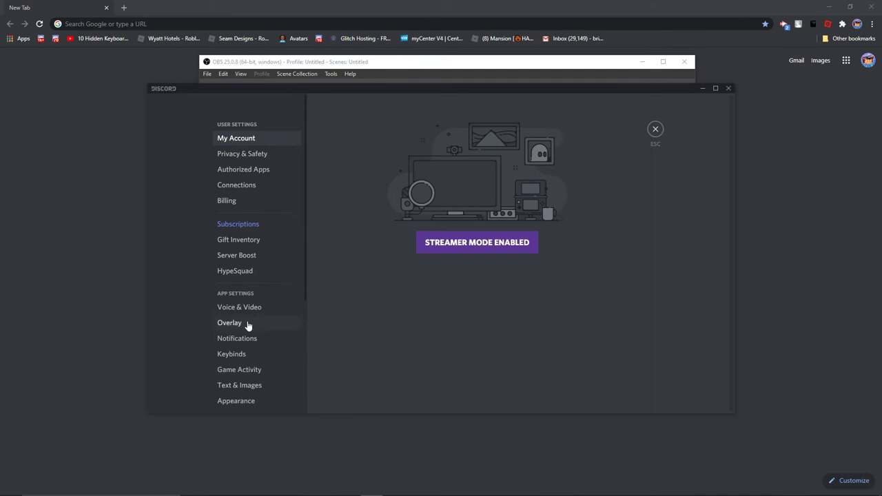
- Check the Notifications settings, then open the June 30, 2020 What's New change log
scroll(246, 345, "down", 3)
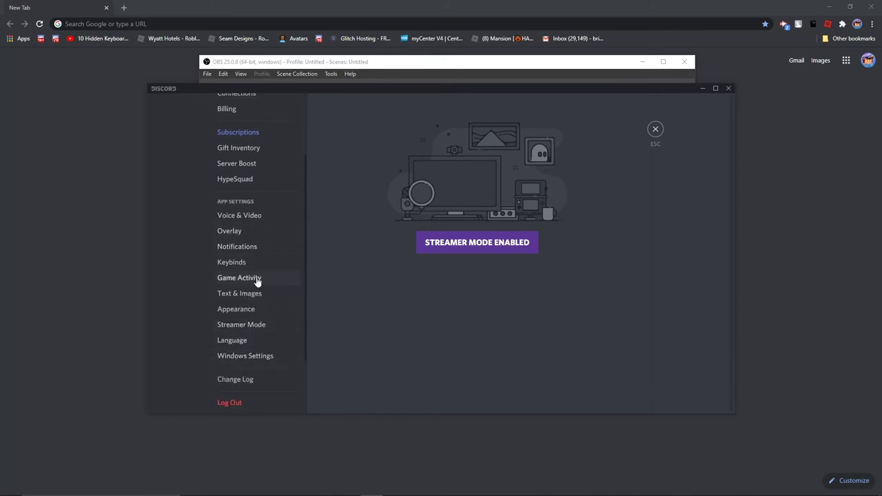
left_click(252, 248)
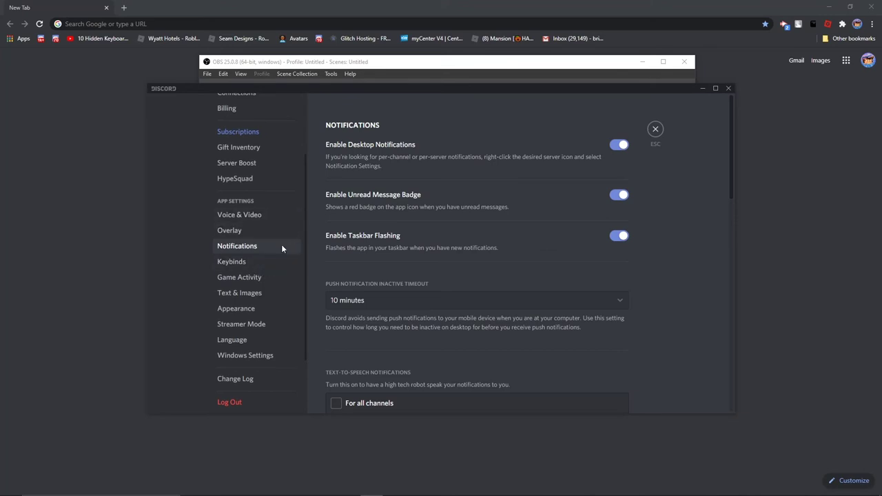
scroll(281, 247, "down", 1)
left_click(248, 302)
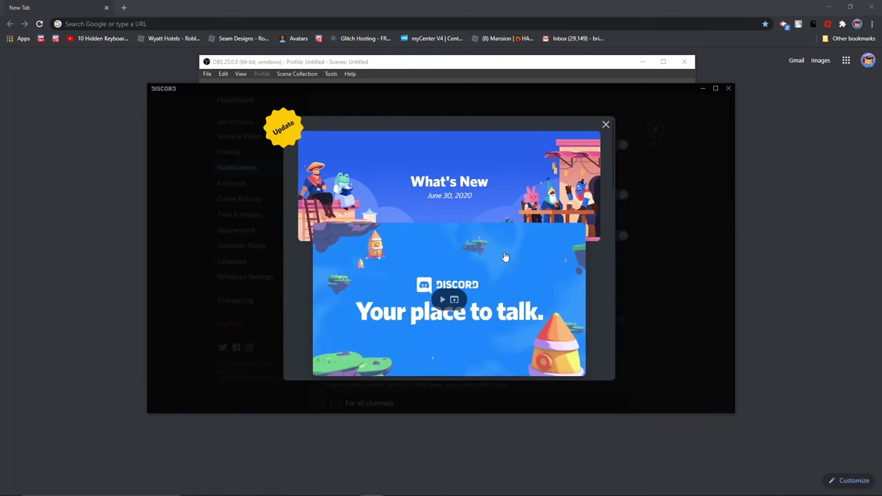
- Scroll the June 30 changelog, copy the link to Discord's new home page, then scroll back up
scroll(500, 260, "down", 5)
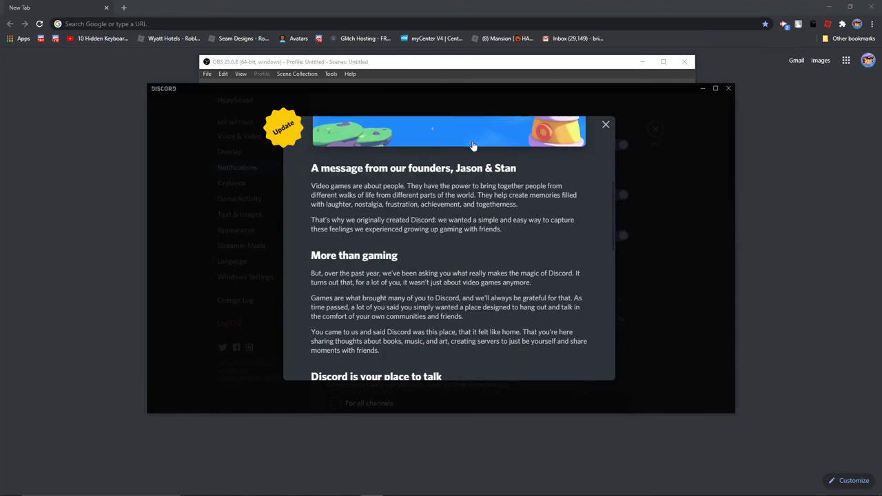
scroll(473, 146, "down", 6)
scroll(527, 290, "down", 3)
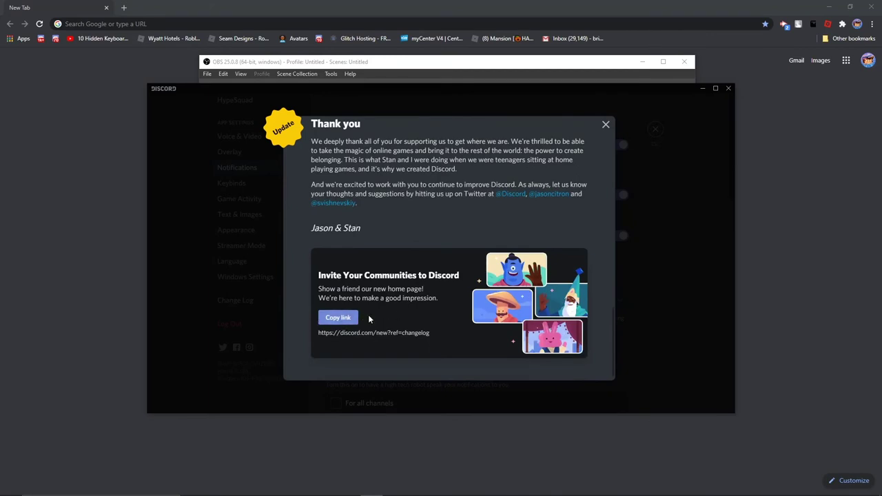
left_click(351, 320)
scroll(491, 335, "up", 5)
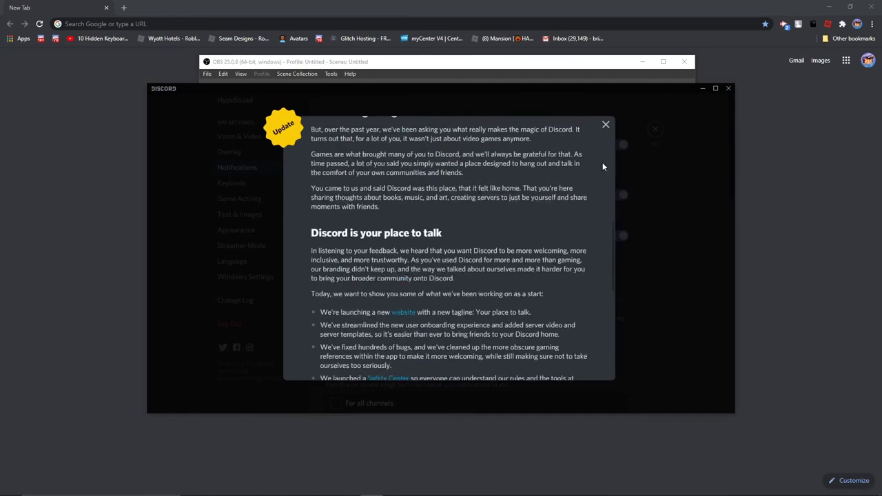
- Open Discord's new website from the changelog in Chrome, reload it, and switch to the New Tab
left_click(404, 312)
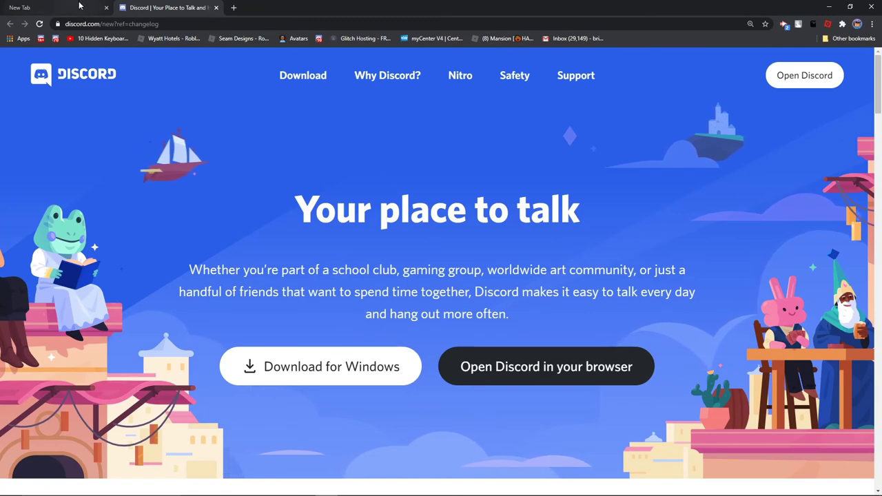
left_click(145, 24)
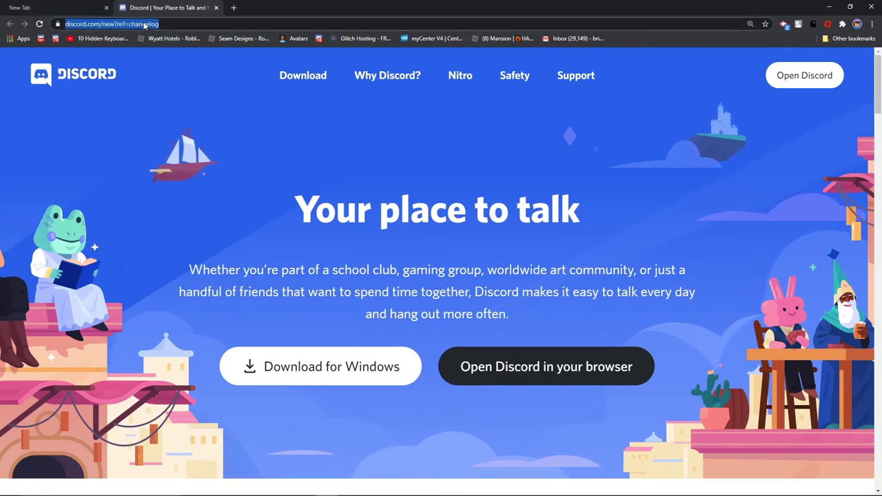
key("Return")
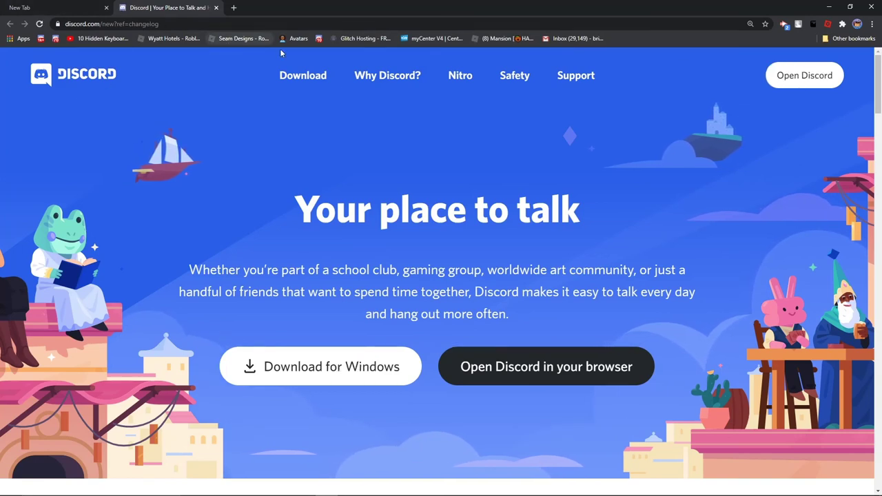
key("ctrl+shift+Tab")
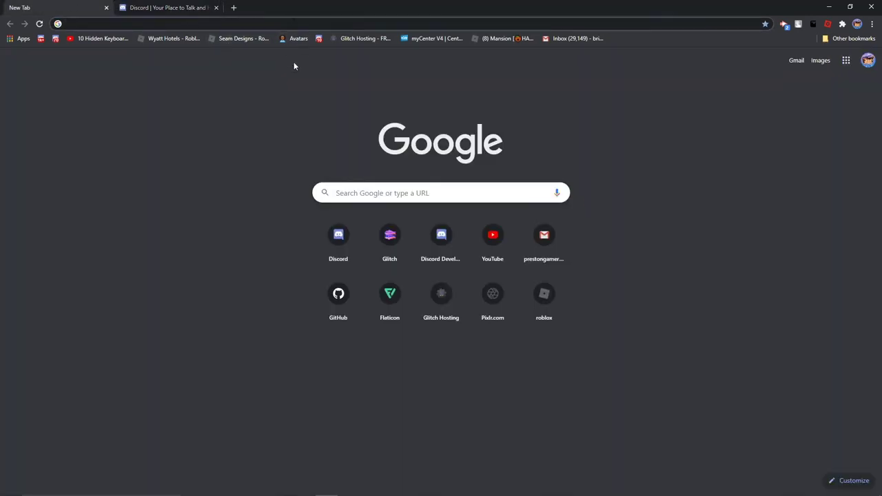